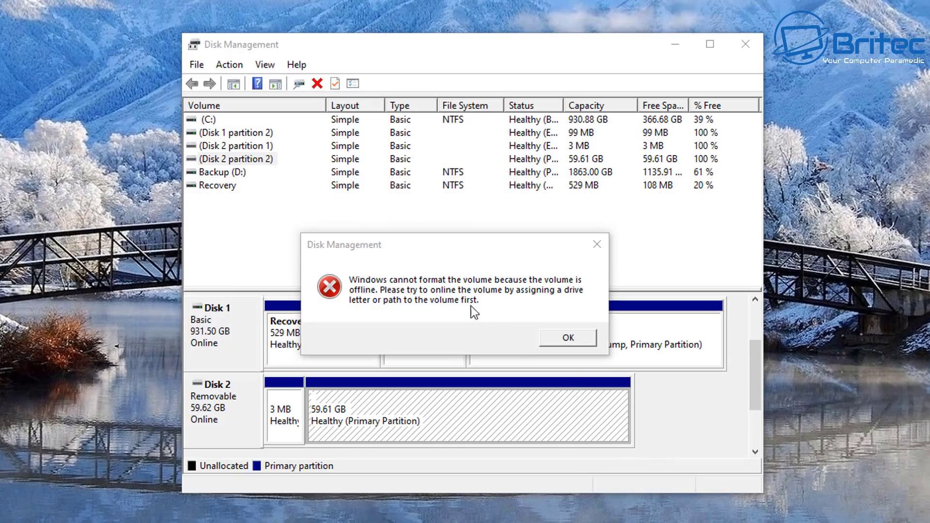
Dismiss the error saying Disk 2's volume cannot be formatted because it is offline.
left_click(448, 301)
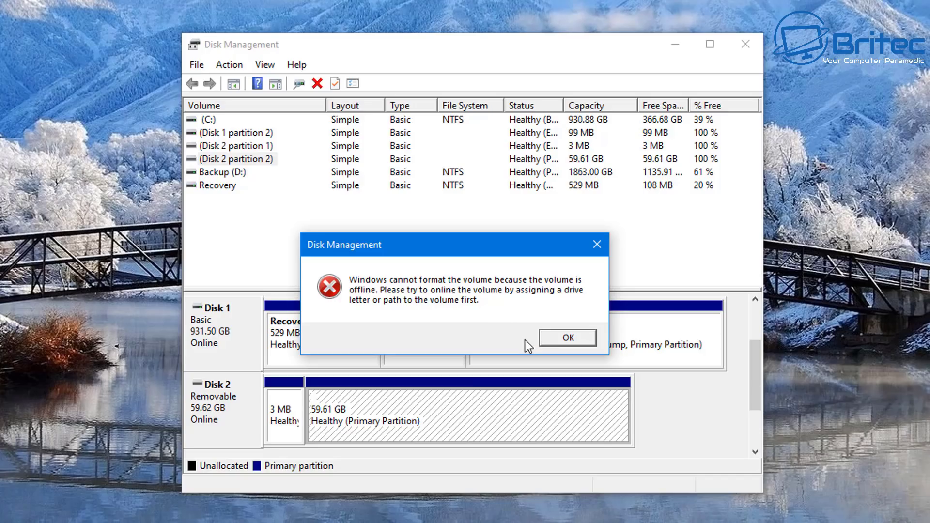
left_click(576, 339)
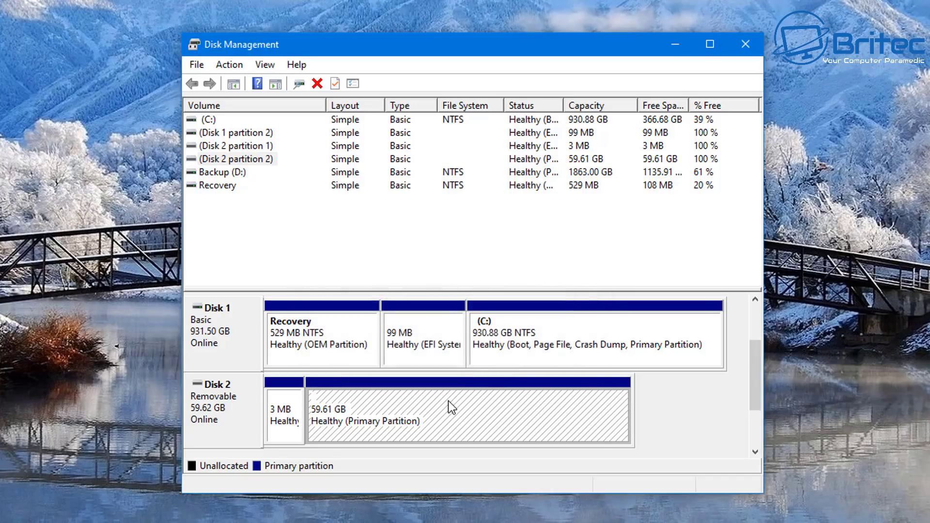
Try twice to format the 59.61 GB Disk 2 partition, dismissing the file-not-found and offline errors.
right_click(403, 410)
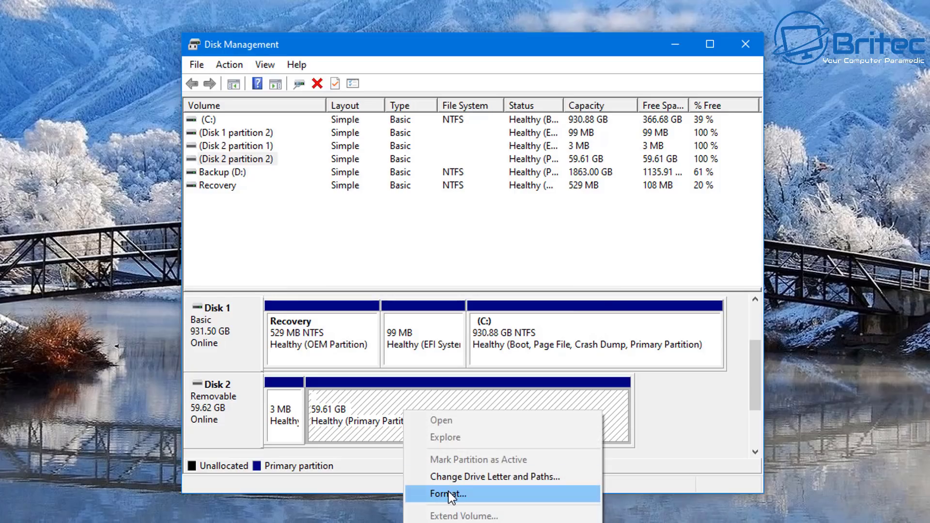
left_click(461, 478)
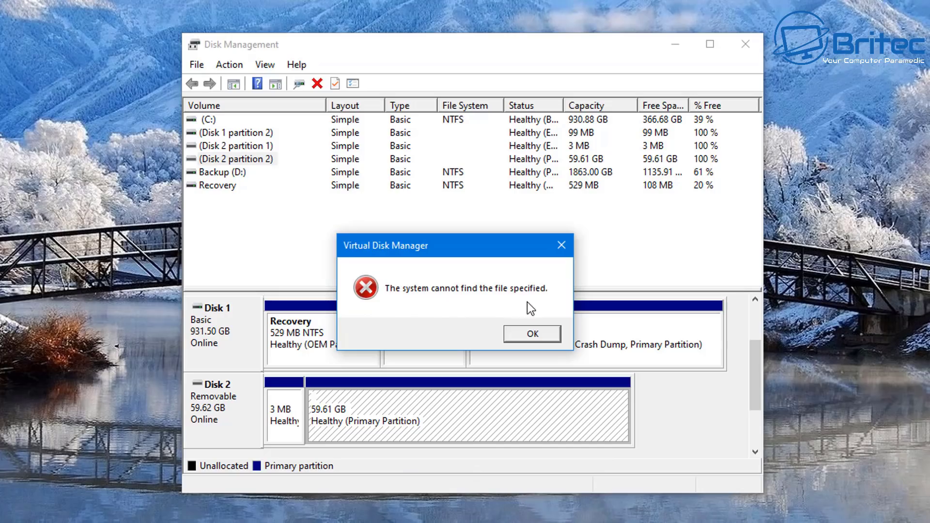
left_click(532, 339)
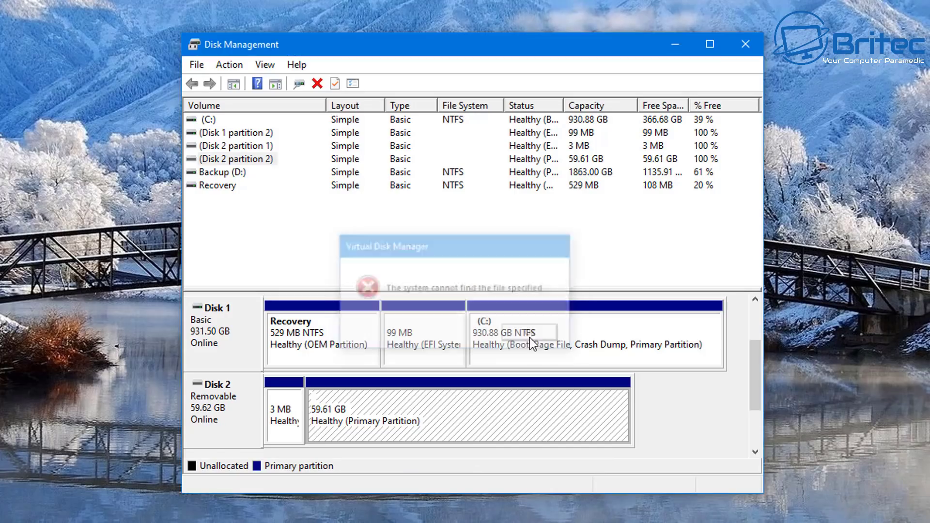
right_click(405, 415)
left_click(459, 499)
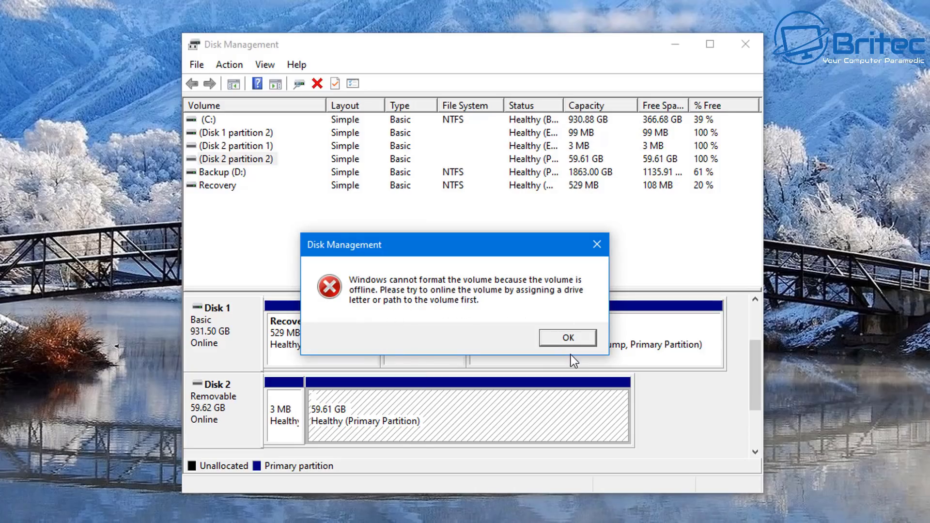
left_click(569, 340)
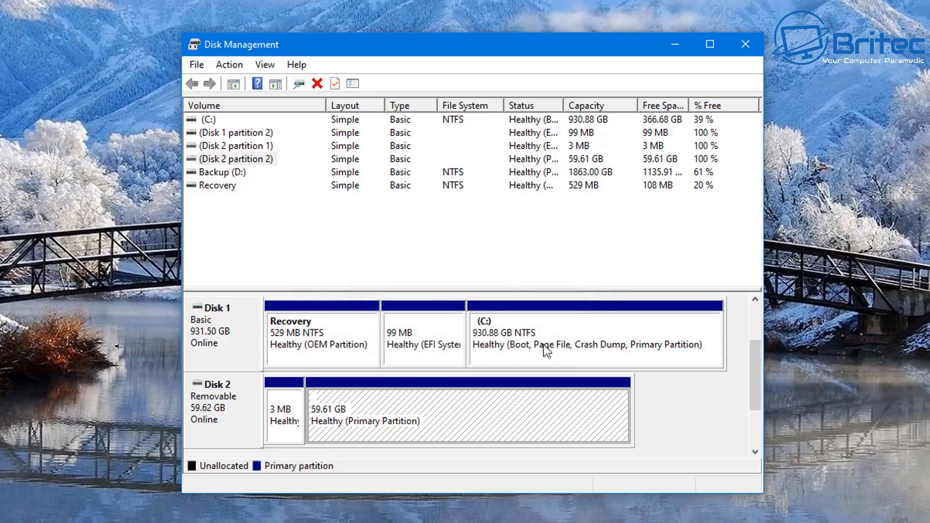
Attempt to change Disk 2's drive letter, then retry formatting the 59.61 GB partition.
left_click(197, 420)
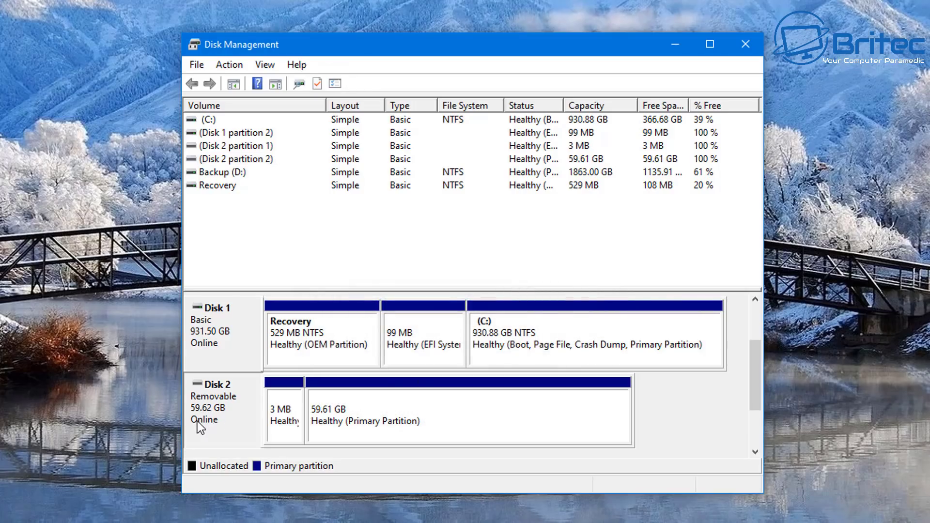
right_click(224, 427)
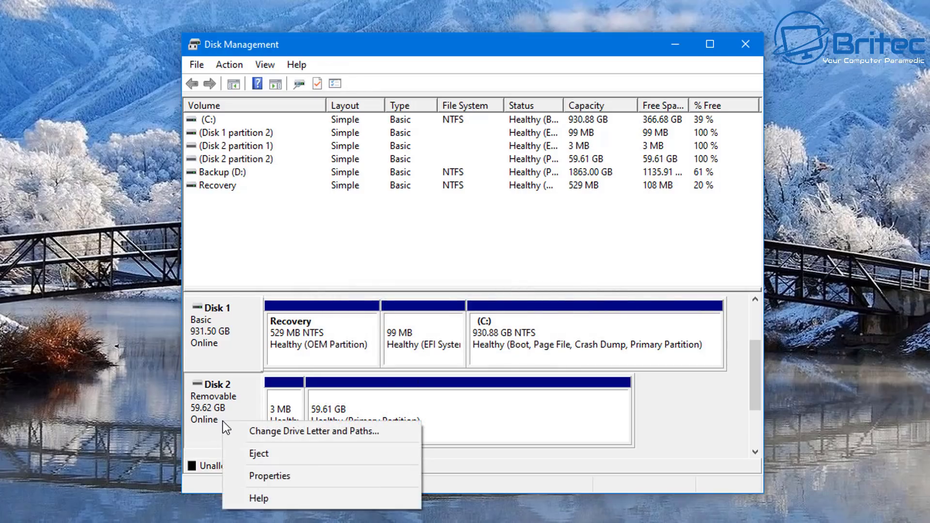
left_click(376, 431)
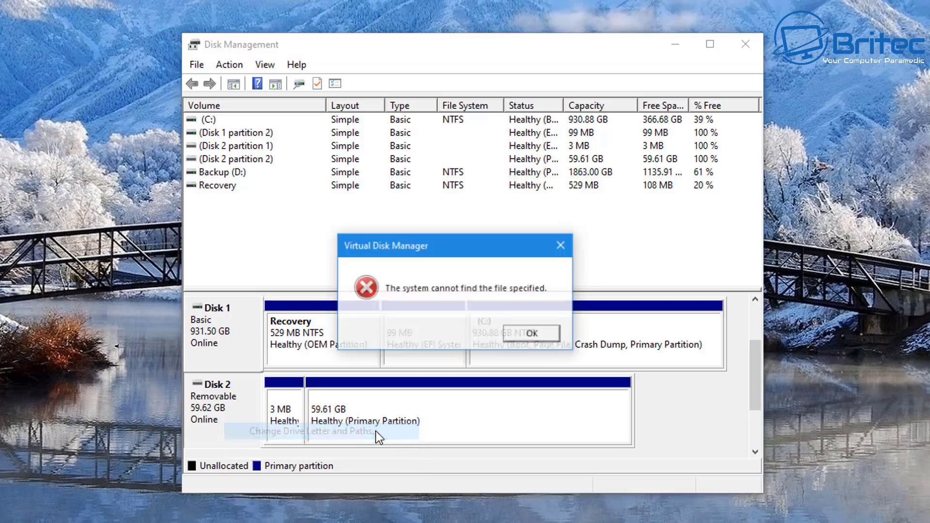
left_click(533, 334)
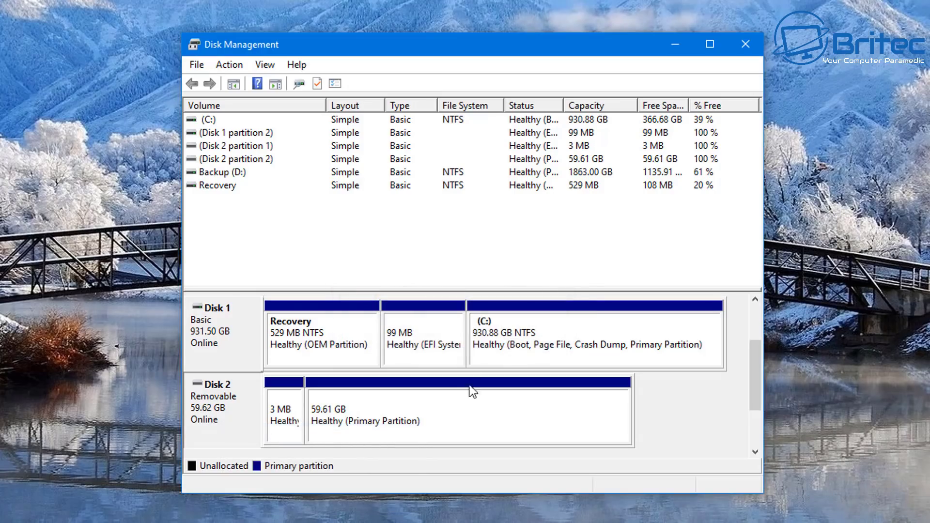
right_click(389, 416)
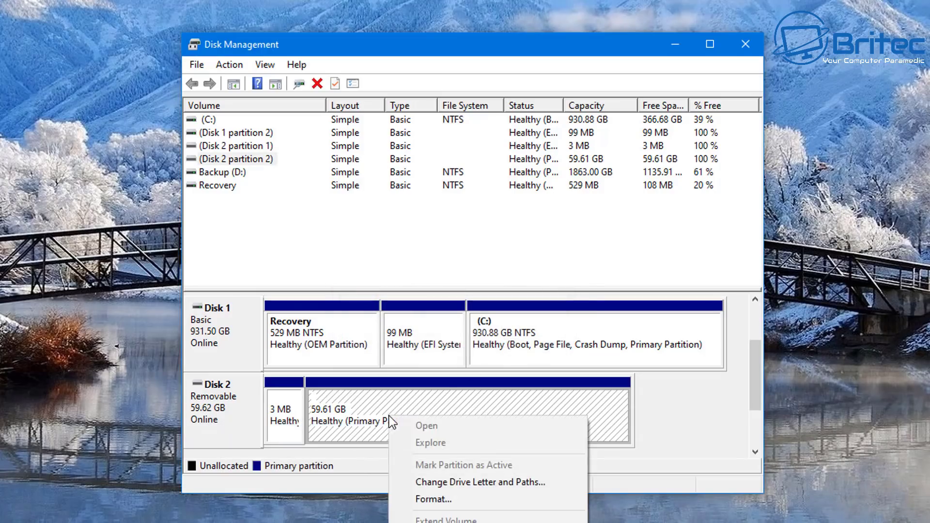
left_click(436, 496)
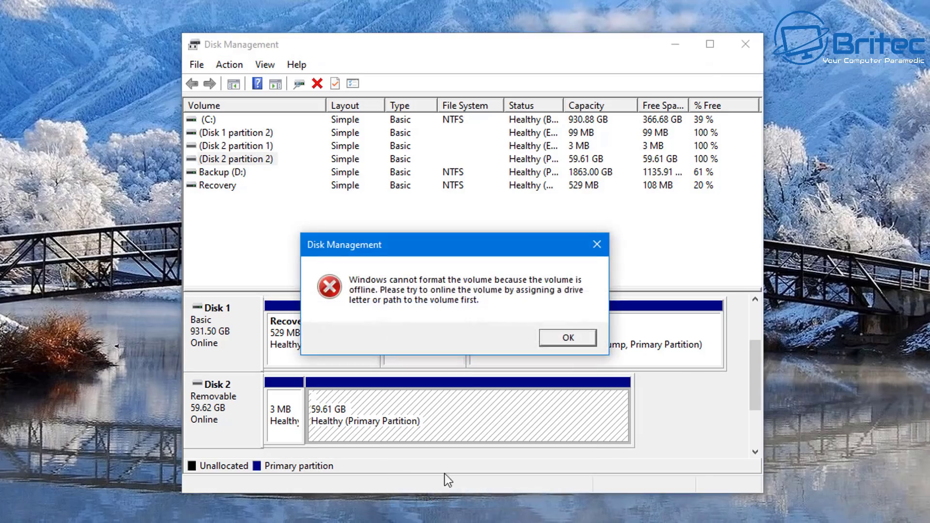
Delete the 59.61 GB volume on Disk 2, confirming its data will be erased.
left_click(554, 342)
right_click(405, 419)
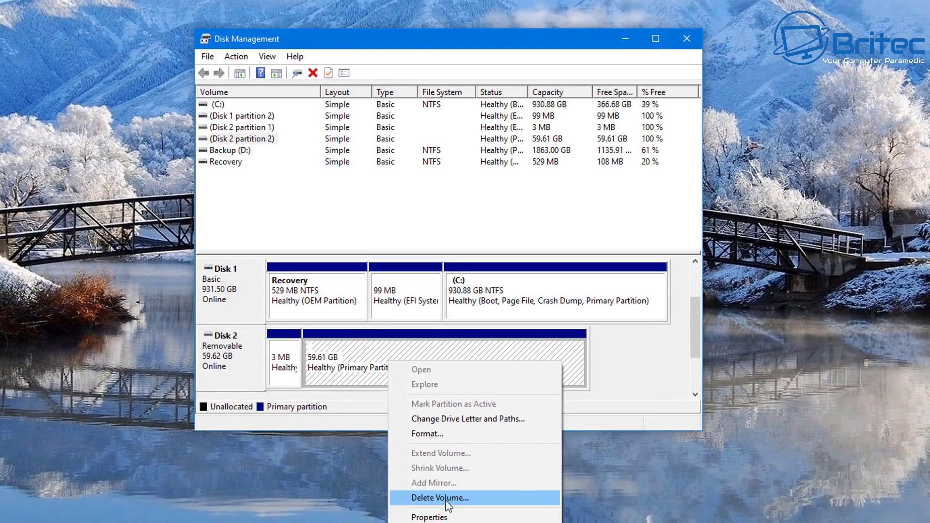
left_click(446, 502)
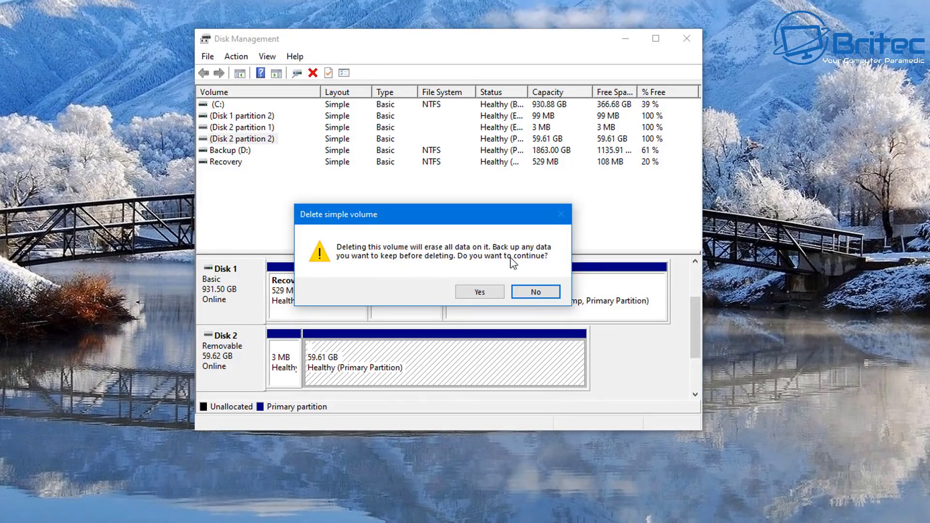
left_click(479, 292)
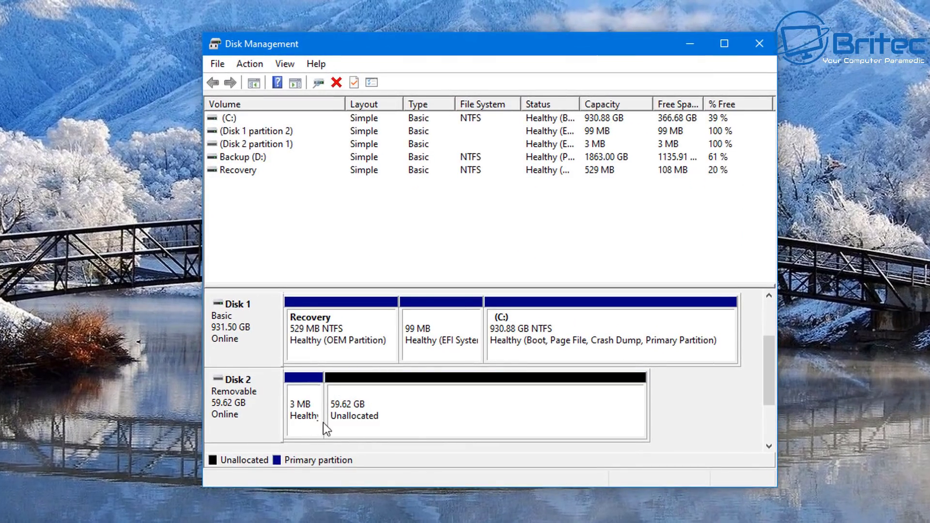
Check the 3 MB partition's actions, then bring up actions for the 59.62 GB unallocated space.
left_click(319, 426)
right_click(305, 414)
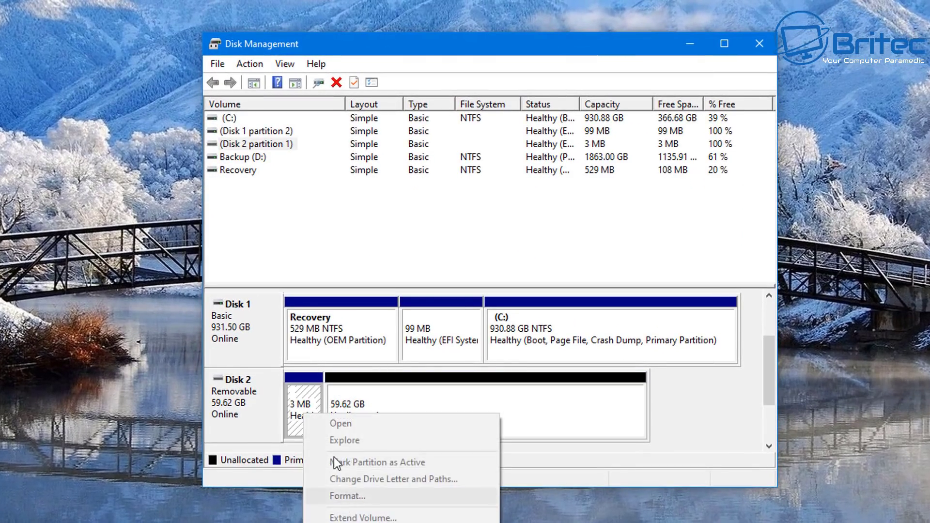
left_click(307, 402)
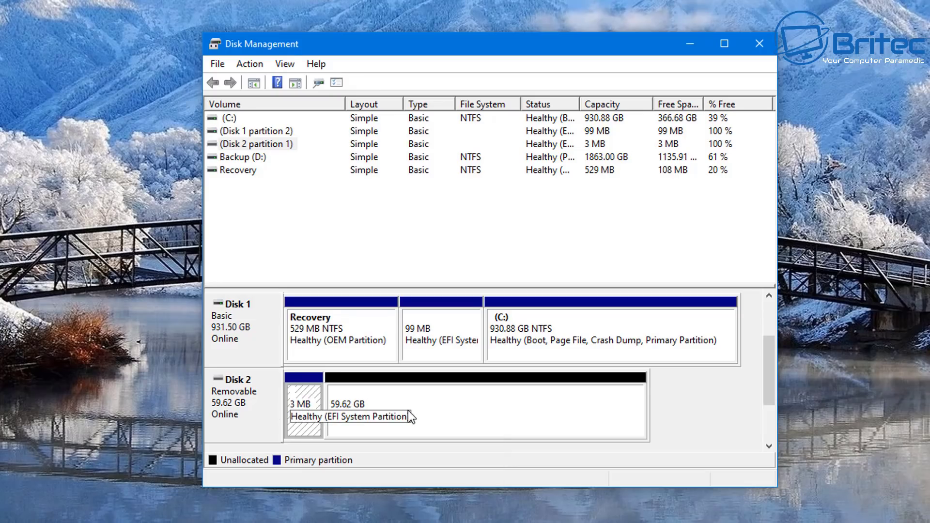
left_click(398, 409)
right_click(398, 410)
Create a 61045 MB NTFS simple volume named New Volume on Disk 2 with quick format.
left_click(437, 420)
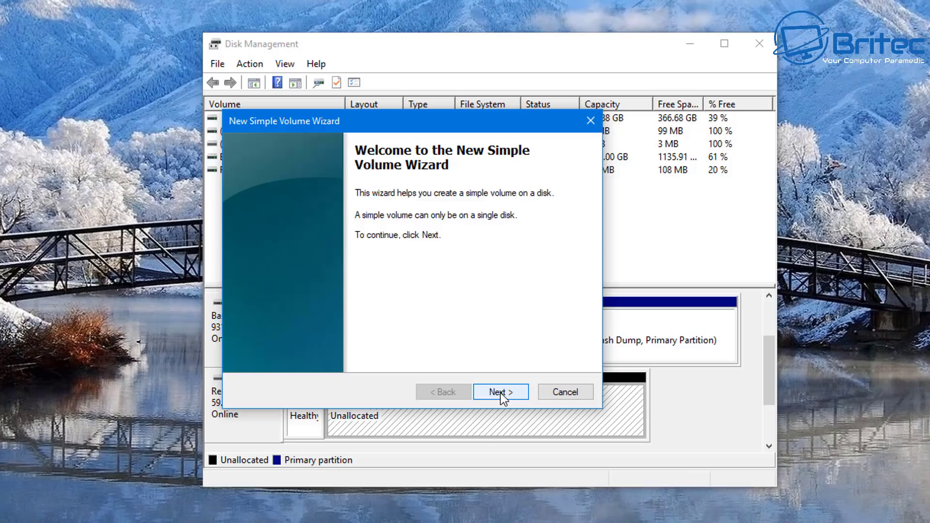
left_click(499, 392)
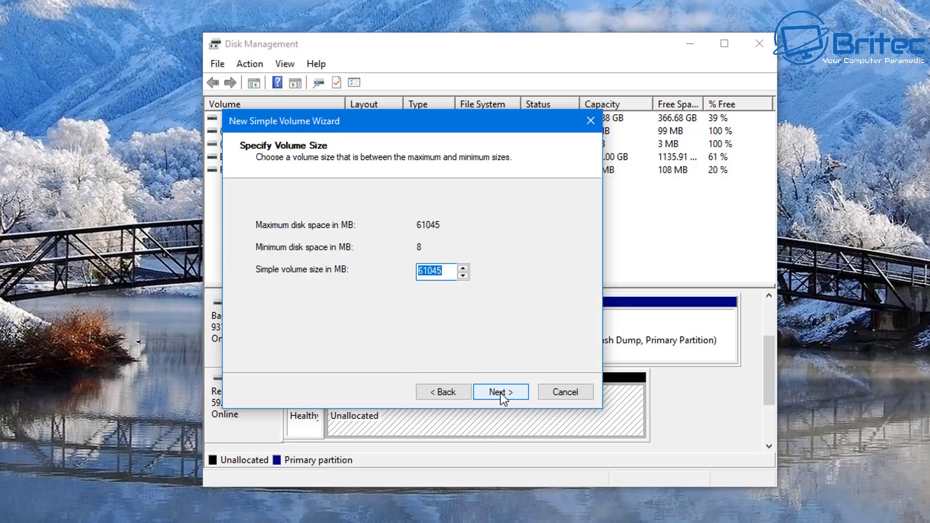
left_click(503, 399)
left_click(502, 399)
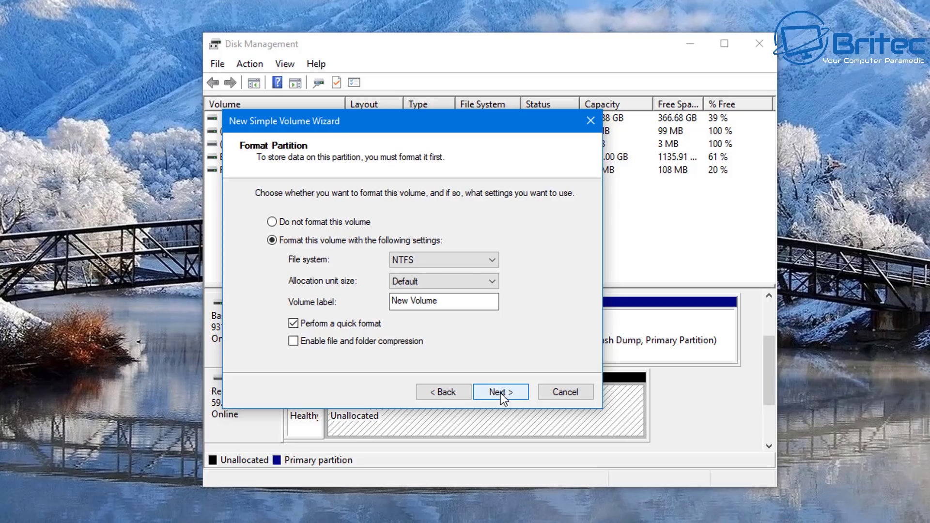
left_click(499, 392)
left_click(501, 392)
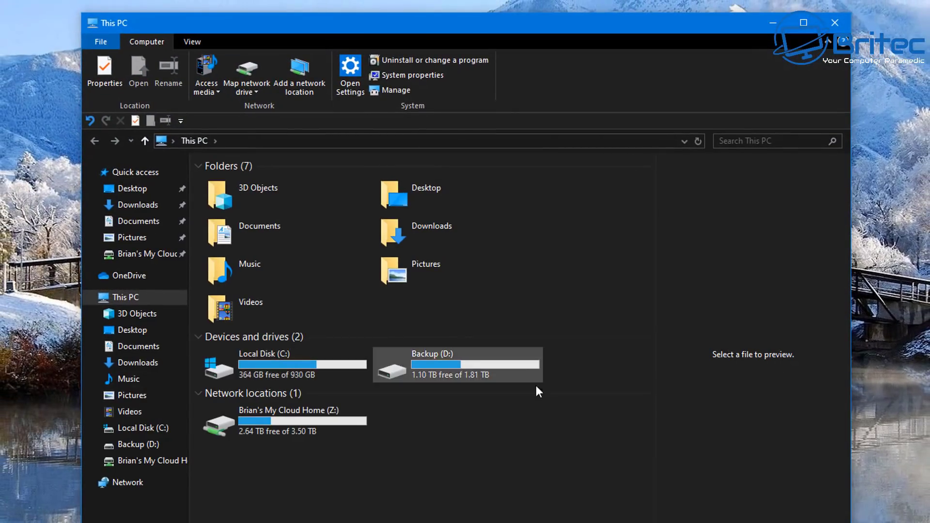
Refresh This PC to recheck the drives; only Local Disk (C:) and Backup (D:) appear.
right_click(354, 490)
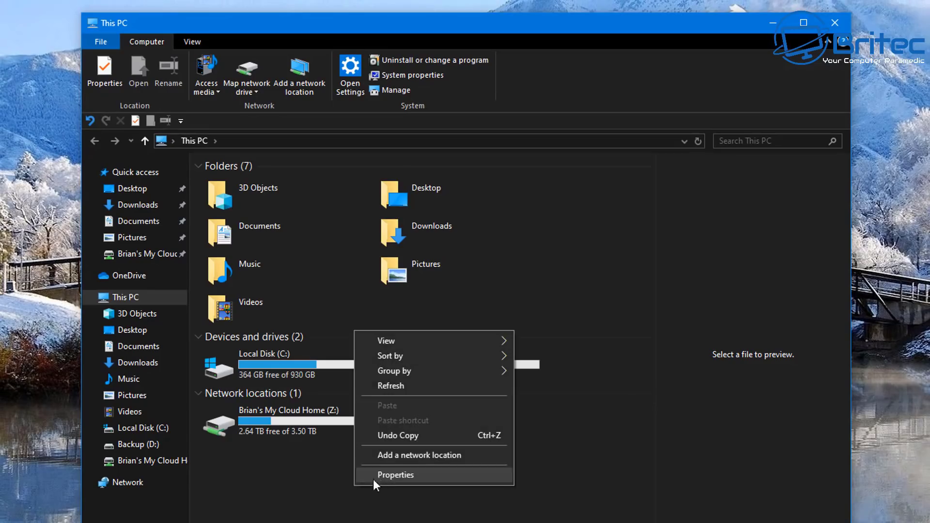
left_click(400, 385)
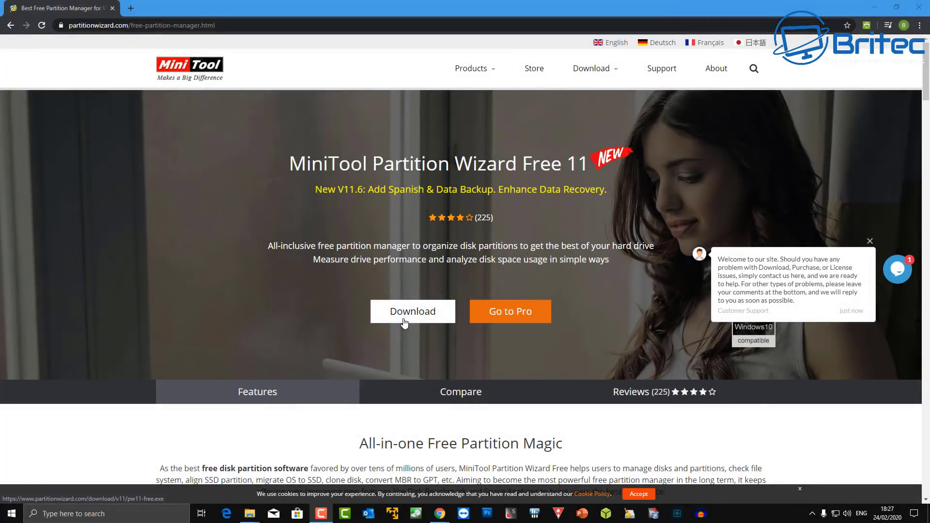
Download pw11-free.exe from the MiniTool site and run the installer.
left_click(404, 320)
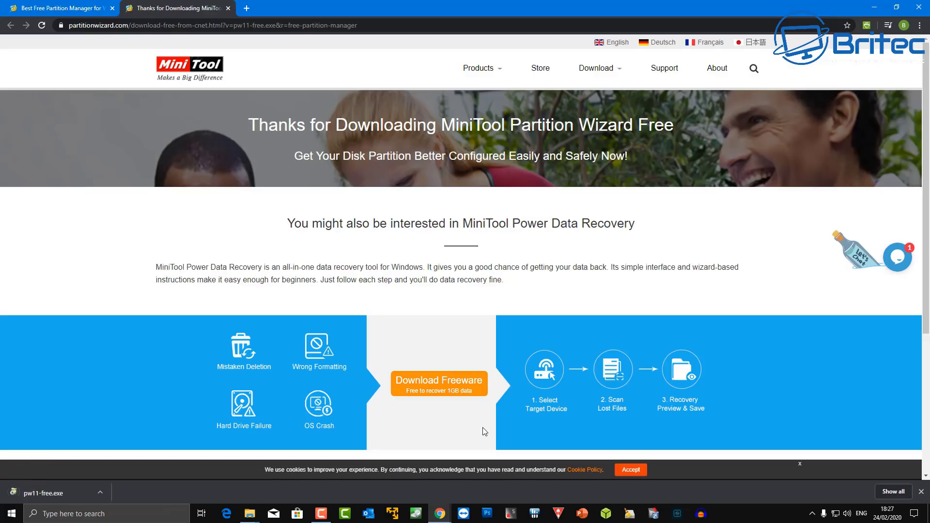
left_click(42, 499)
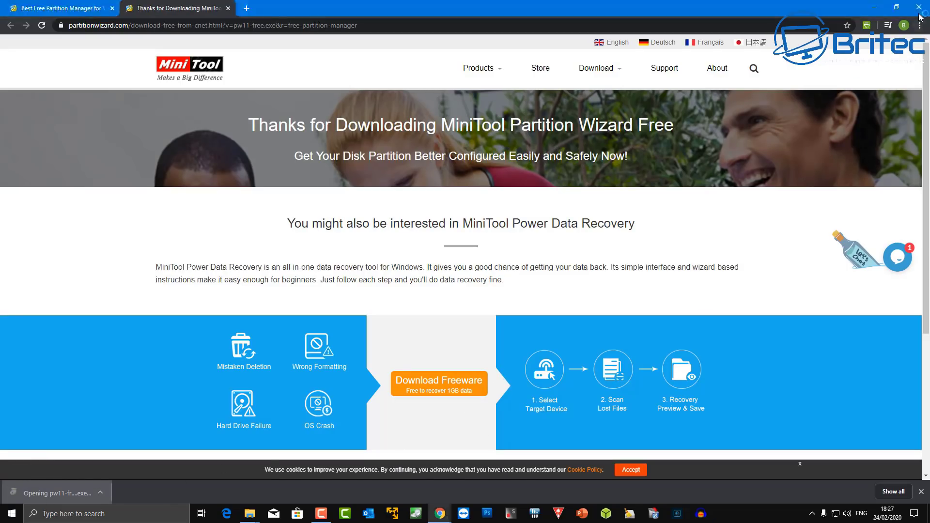
Install Partition Wizard in English to the default folder, declining the improvement program and McAfee offer.
left_click(878, 9)
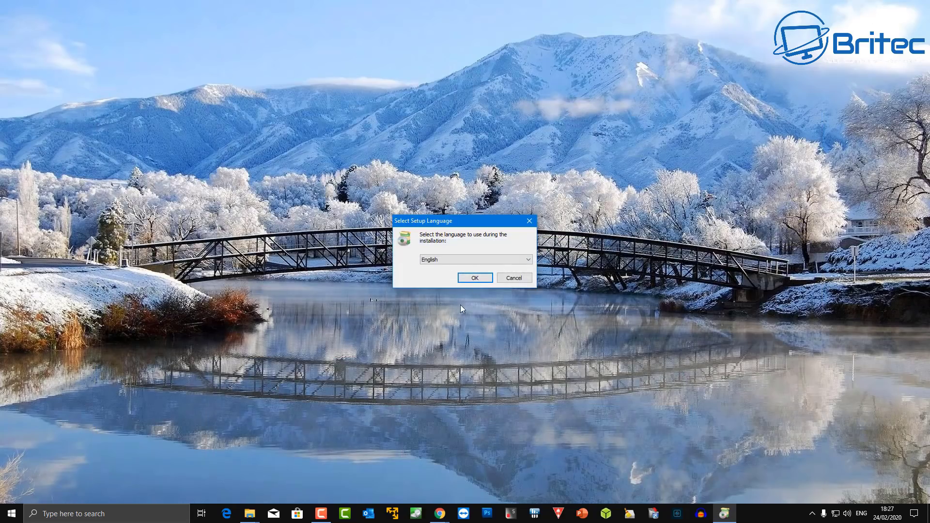
left_click(475, 278)
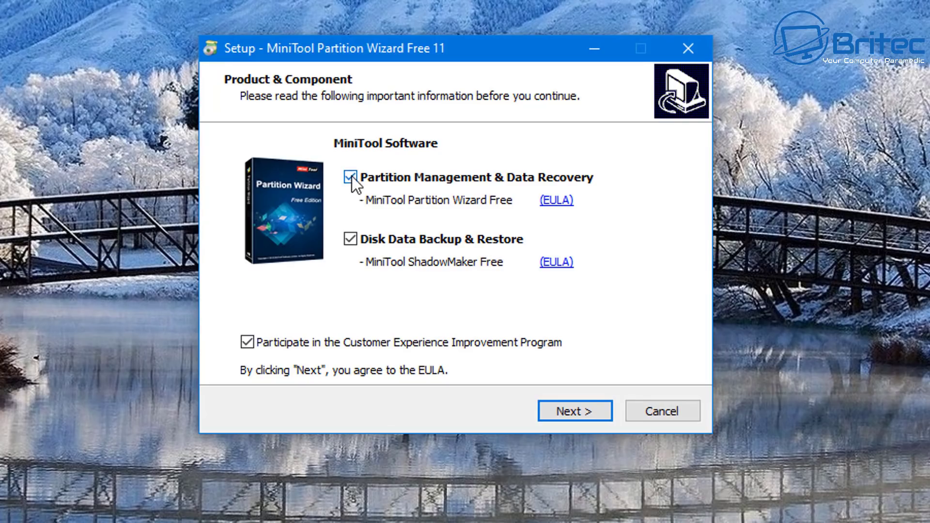
left_click(254, 343)
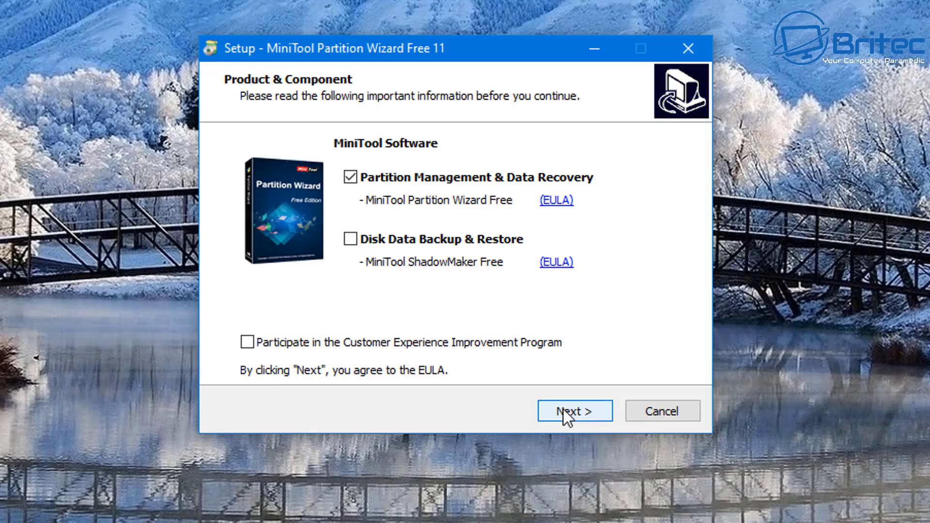
left_click(564, 409)
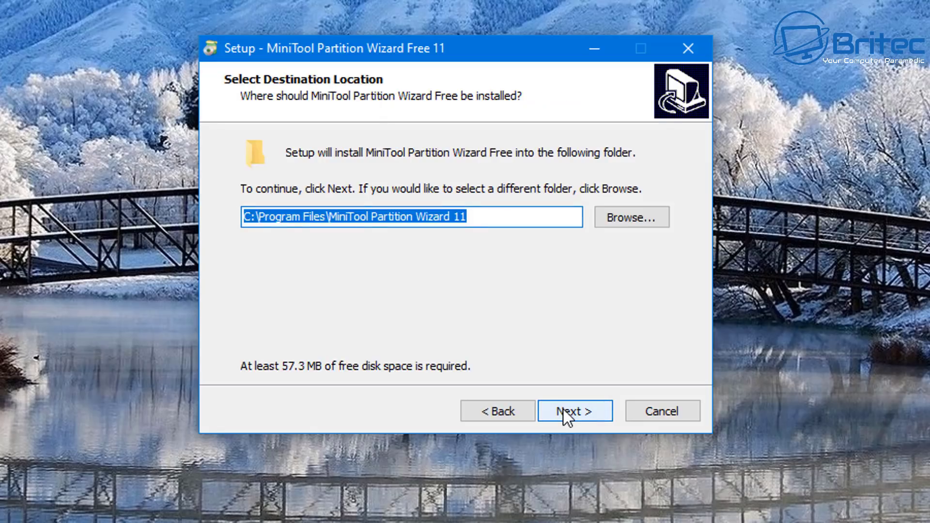
left_click(563, 410)
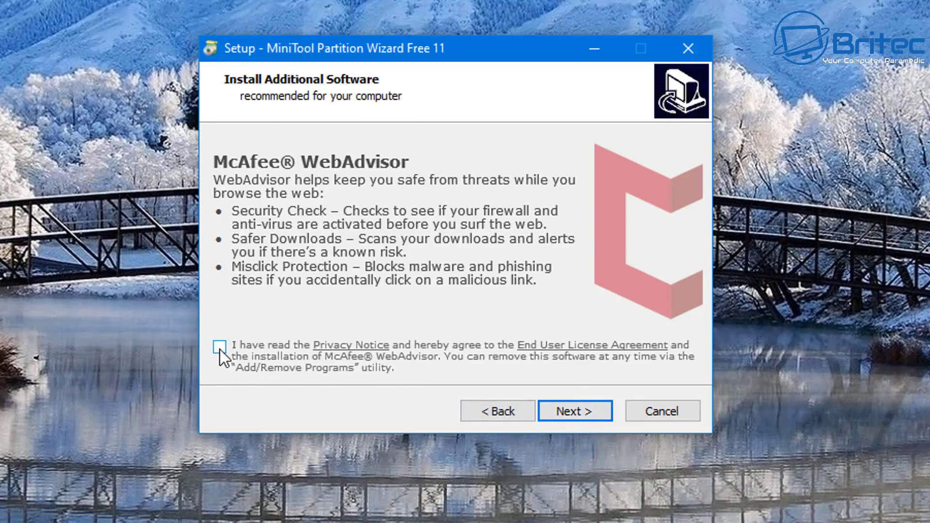
left_click(566, 411)
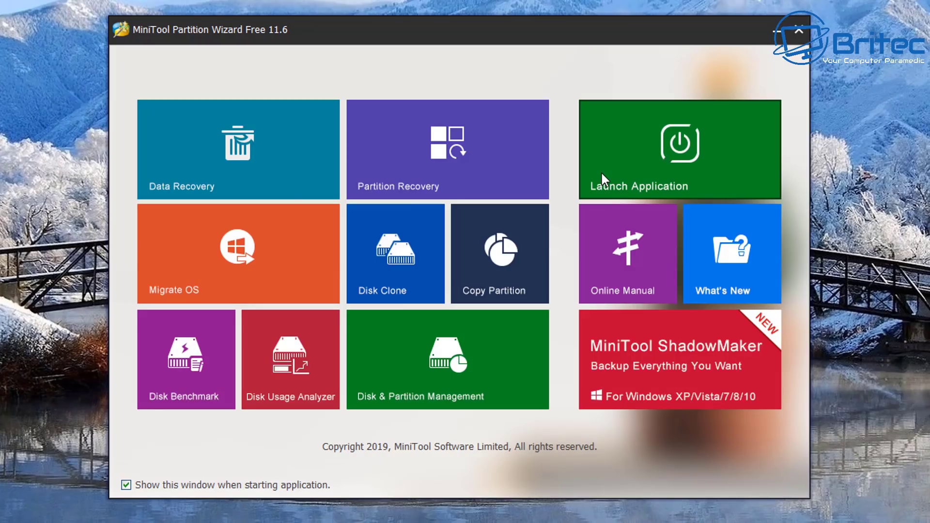
Open the disk map, inspect Disk 2, then select Disk 3, the 59.62 GB SanDisk USB.
left_click(602, 172)
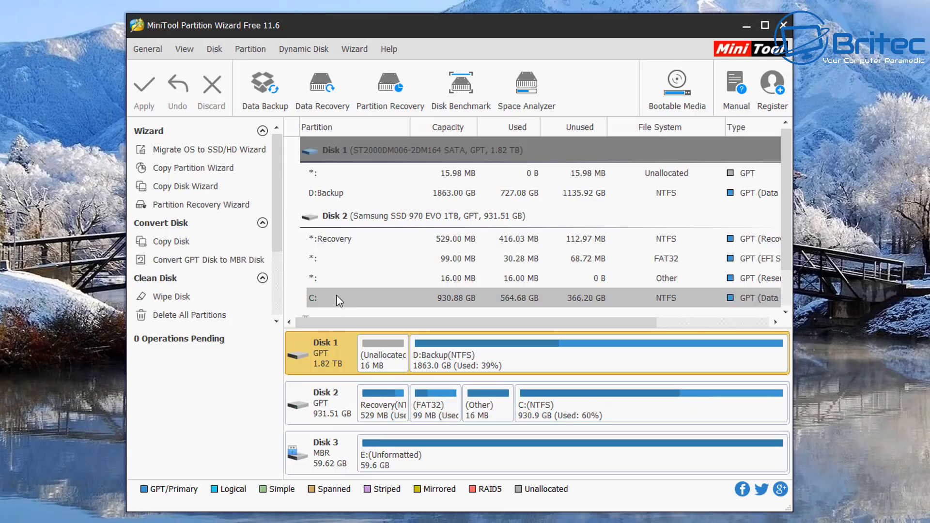
left_click(325, 412)
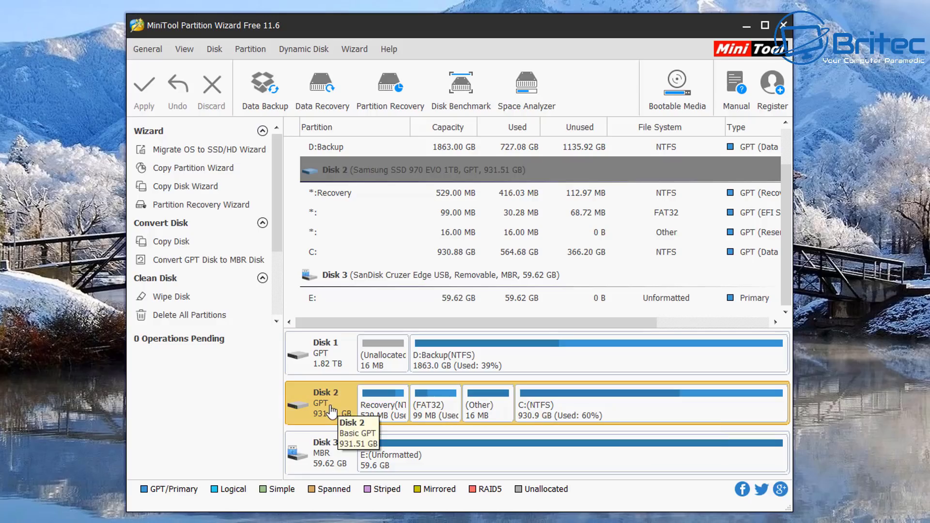
left_click(390, 412)
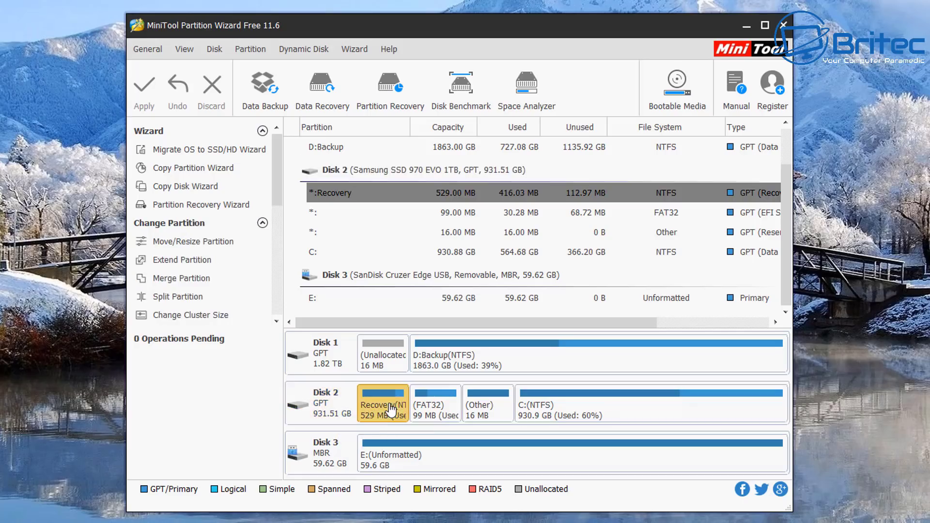
left_click(329, 410)
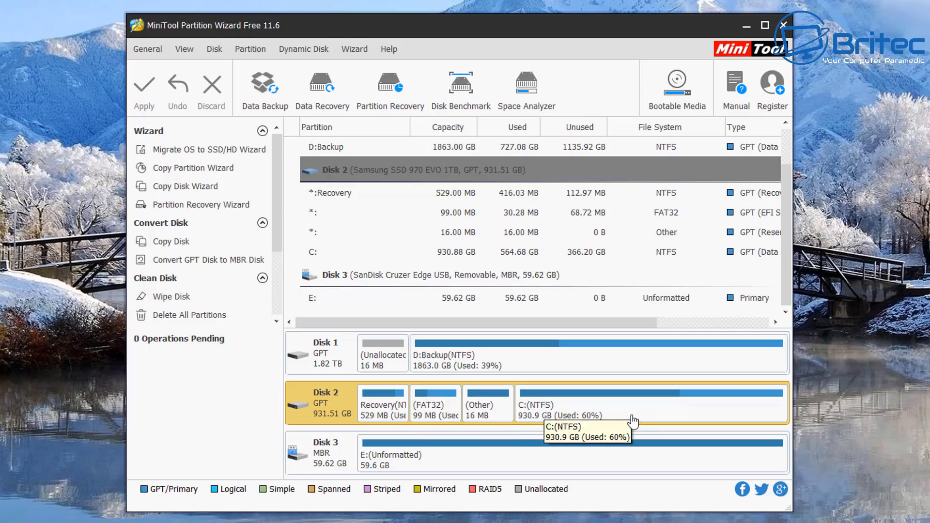
scroll(460, 228, "up", 1)
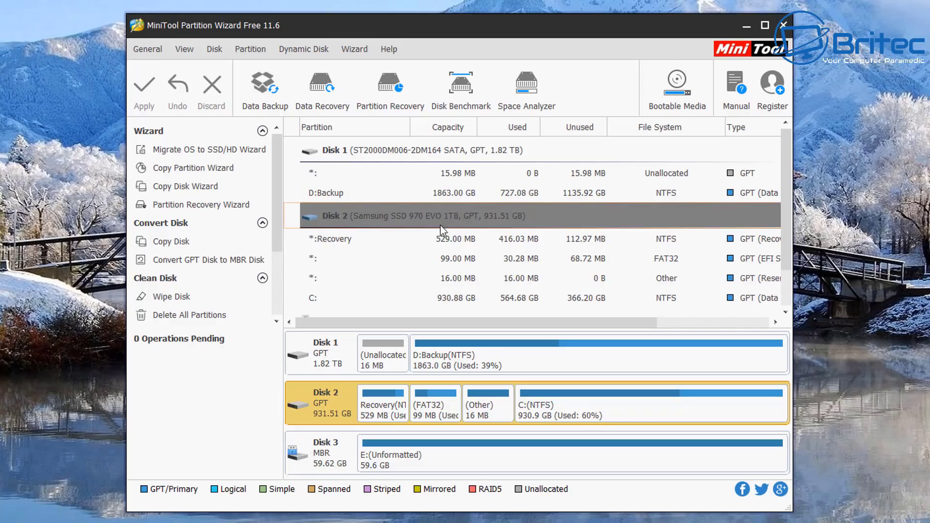
left_click(327, 464)
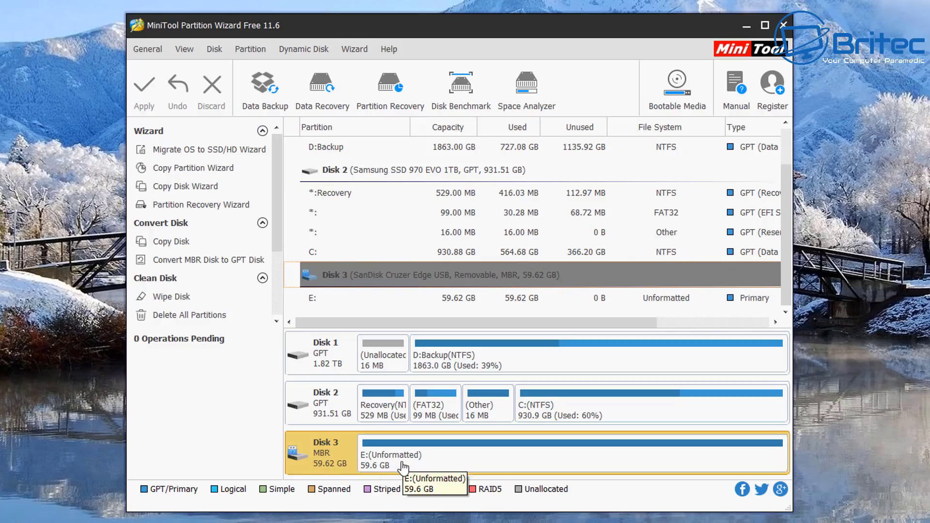
Mark all partitions on the SanDisk Disk 3 for deletion.
right_click(325, 466)
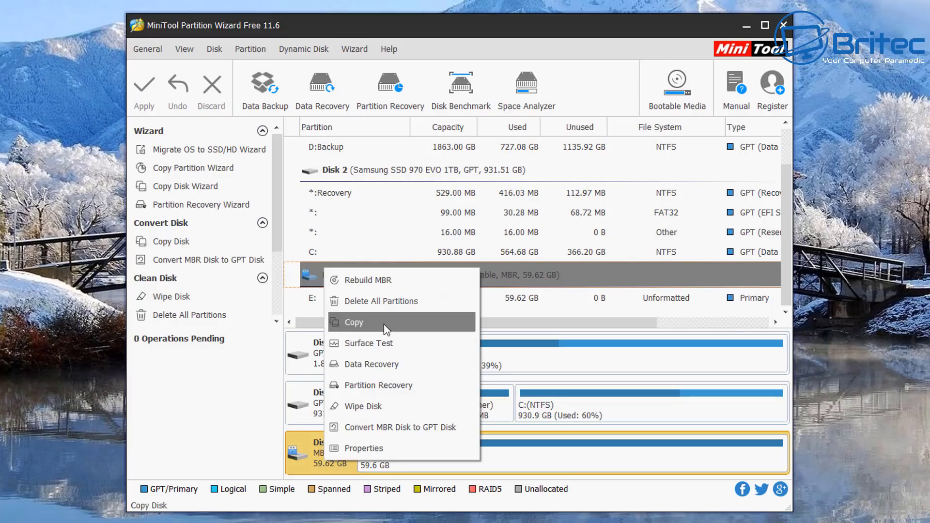
left_click(393, 302)
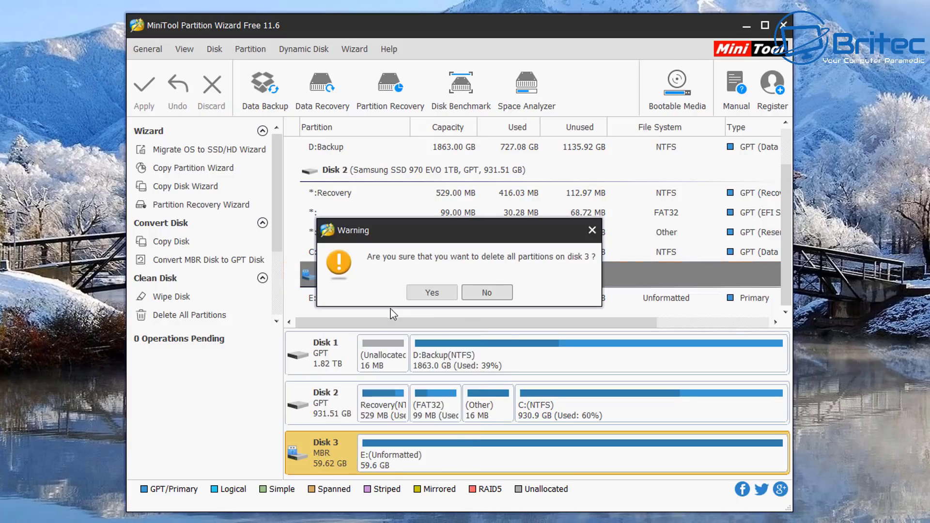
left_click(442, 293)
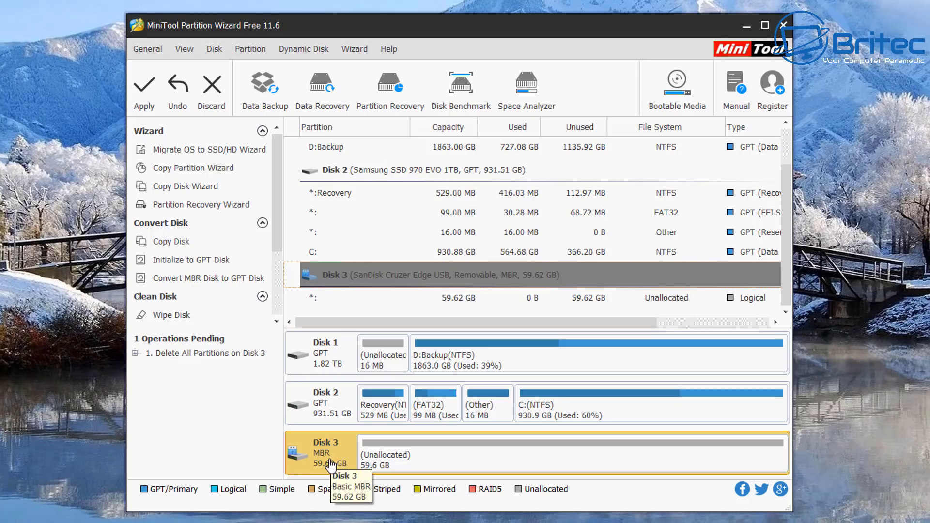
Apply the pending deletion, then select Disk 3's 59.62 GB unallocated space.
left_click(150, 93)
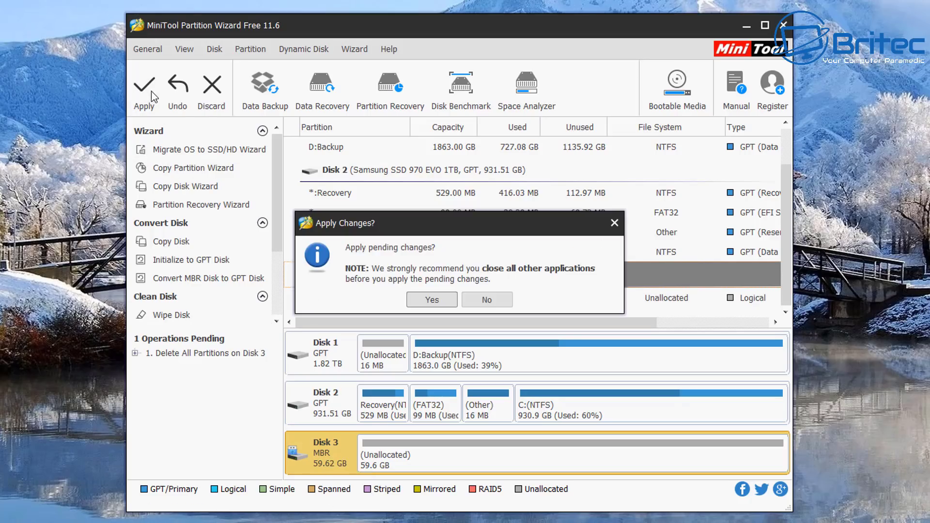
left_click(428, 301)
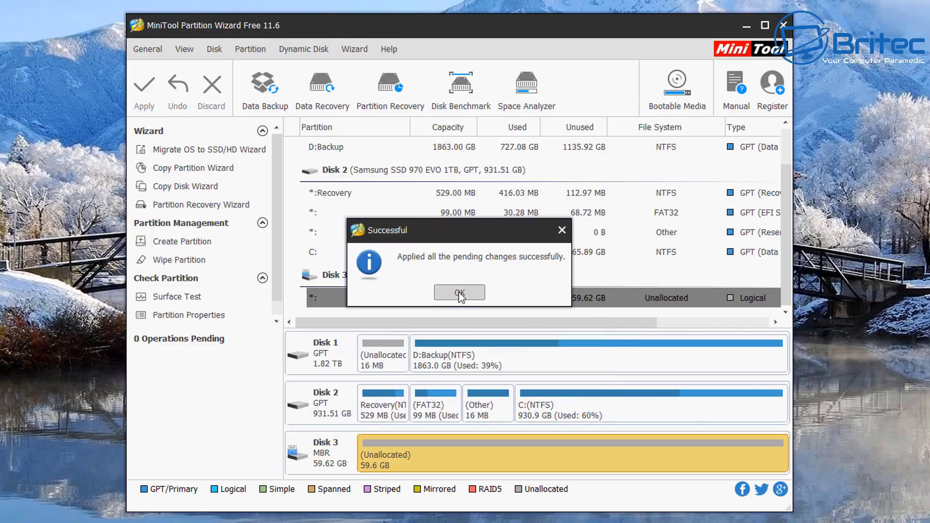
left_click(460, 293)
left_click(326, 461)
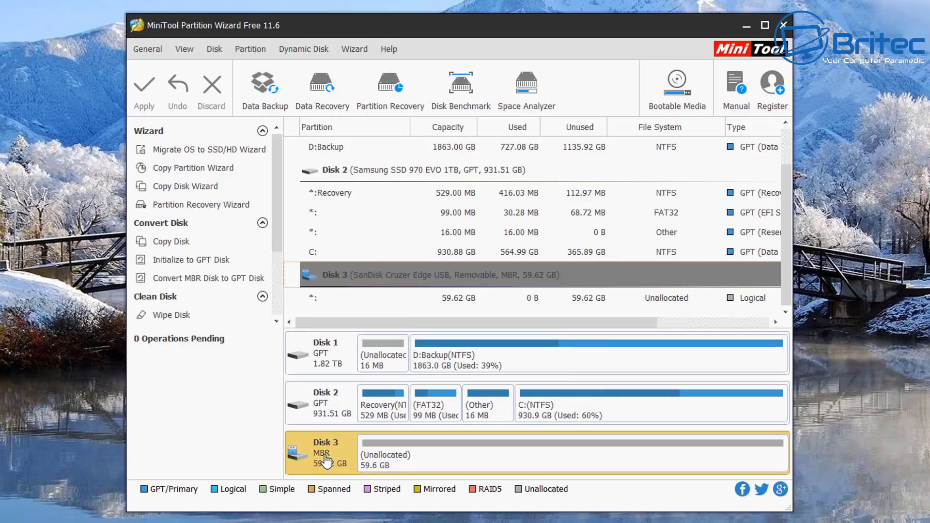
left_click(454, 457)
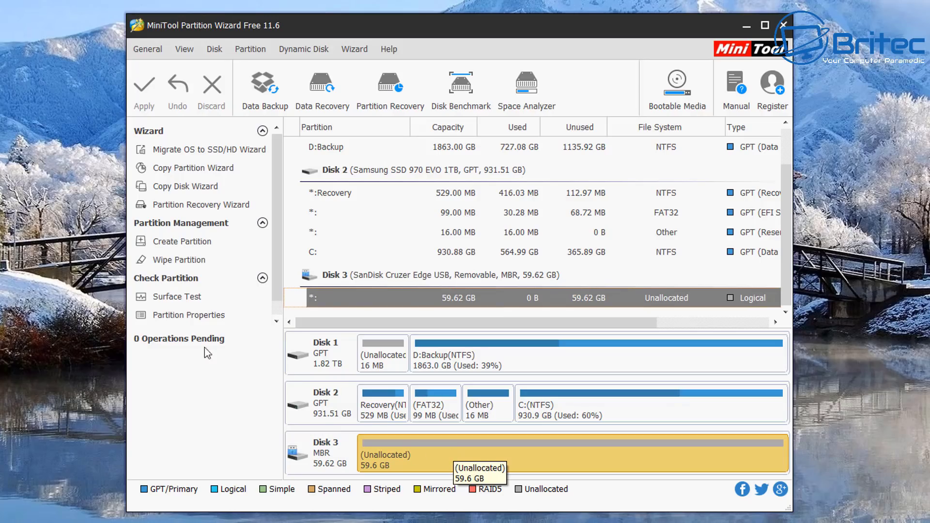
Run a surface test on Disk 3's unallocated space; it reaches 100% with no read errors.
left_click(176, 302)
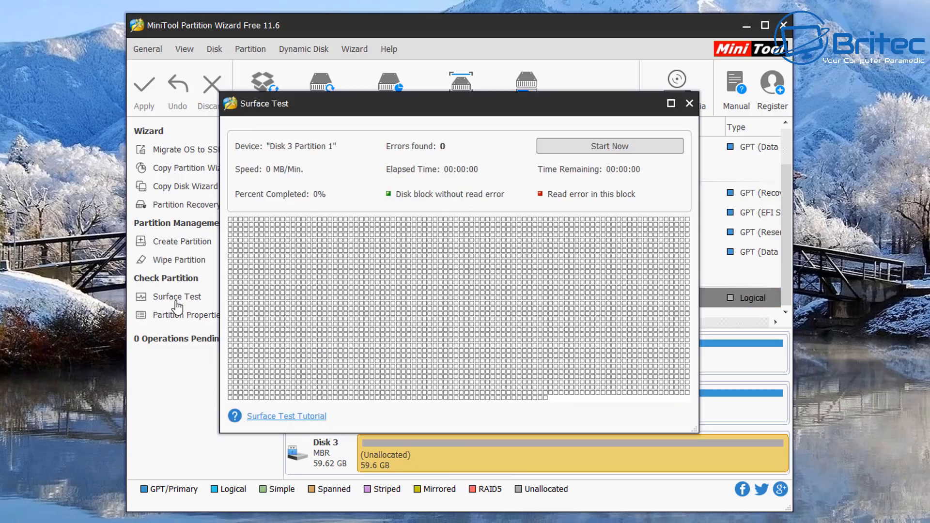
left_click(577, 147)
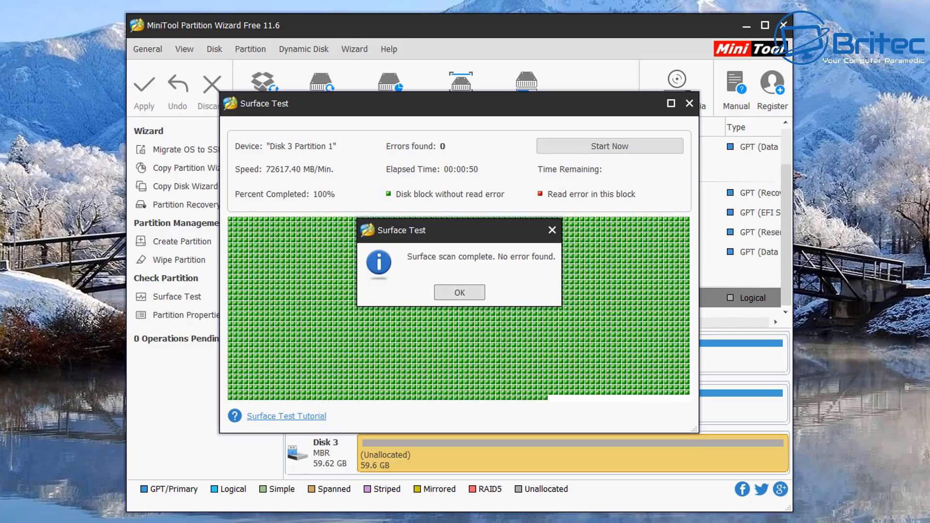
left_click(455, 294)
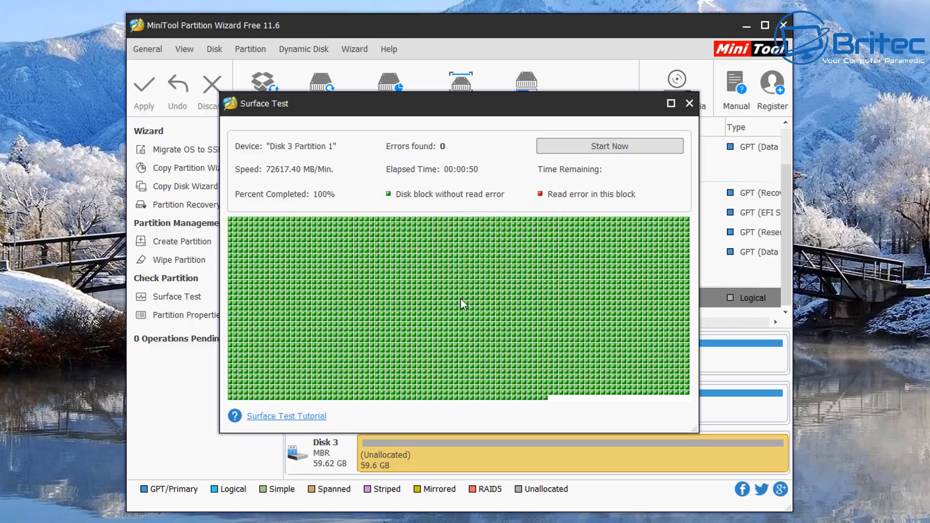
left_click(689, 103)
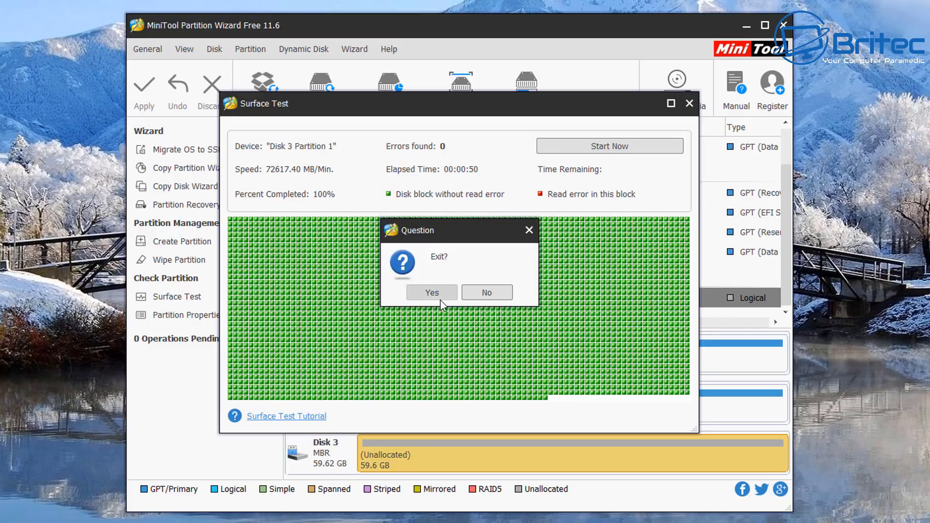
left_click(422, 295)
left_click(378, 468)
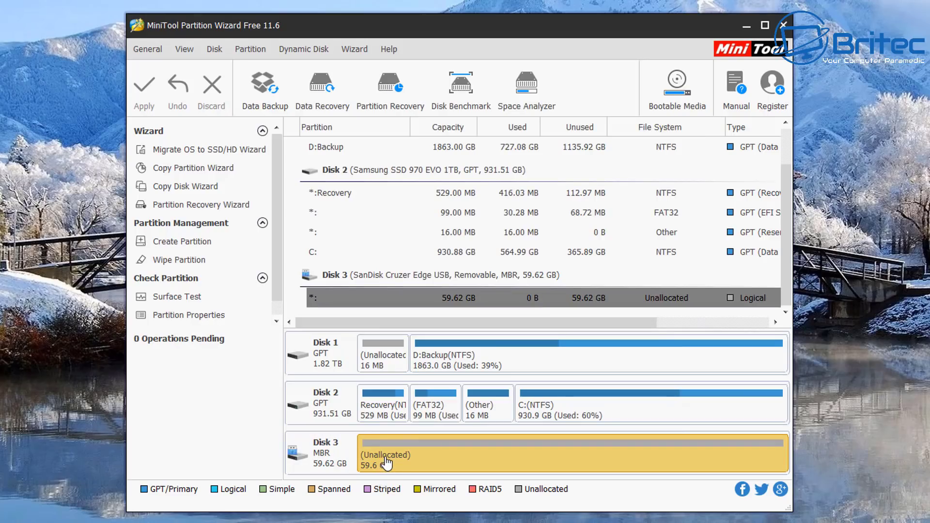
Create a full-size primary NTFS partition E: labelled 'USB' in Disk 3's unallocated space.
right_click(417, 458)
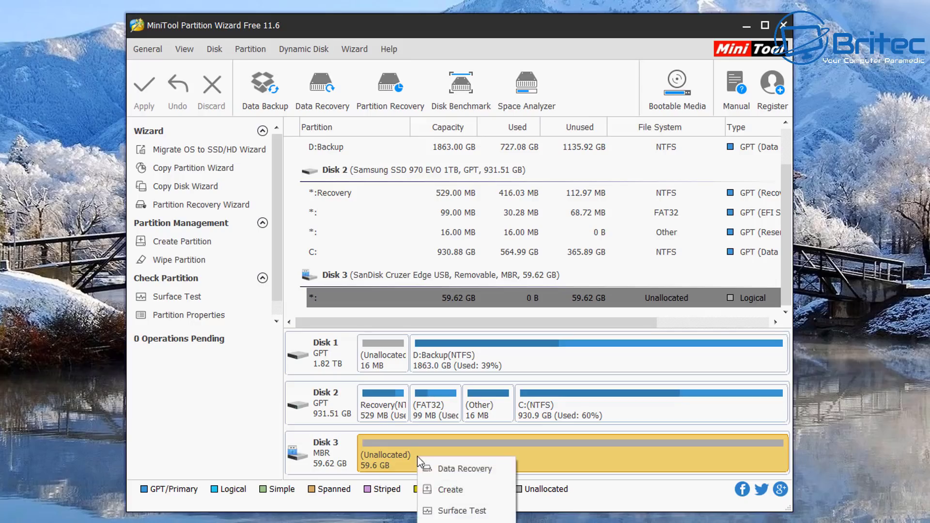
left_click(449, 490)
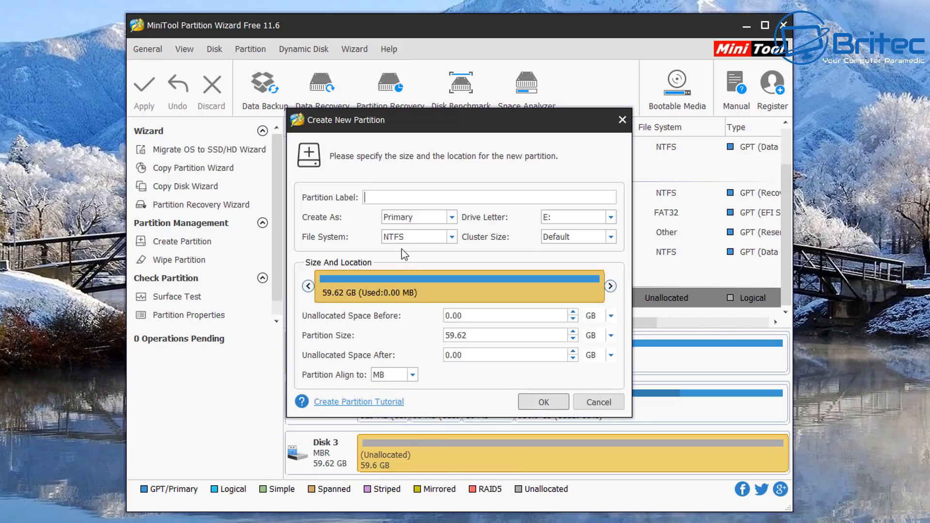
type("USB")
left_click(543, 402)
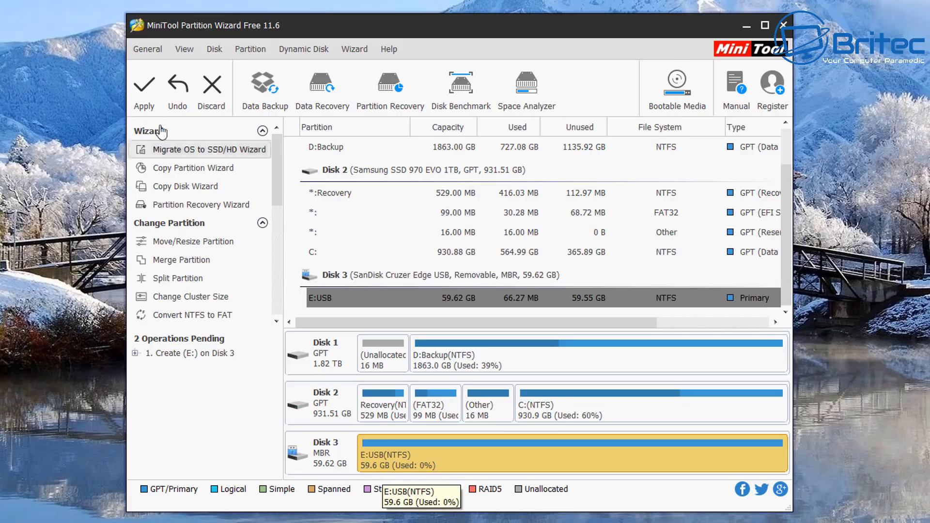
Apply the pending partition creation and confirm the success message.
left_click(141, 92)
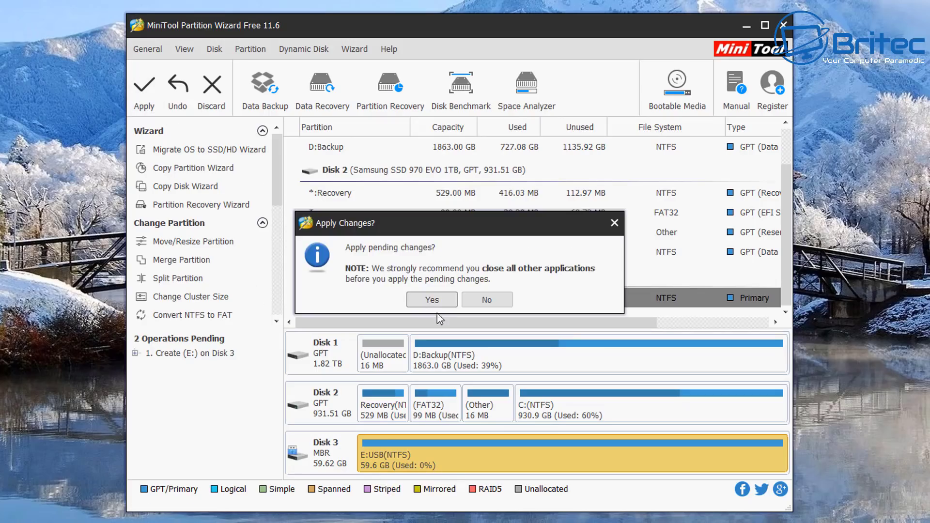
left_click(431, 300)
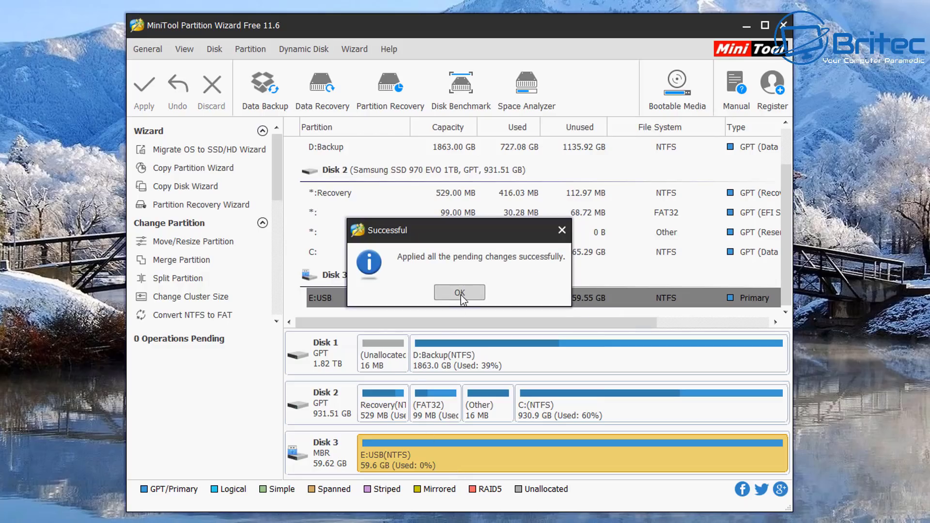
left_click(459, 292)
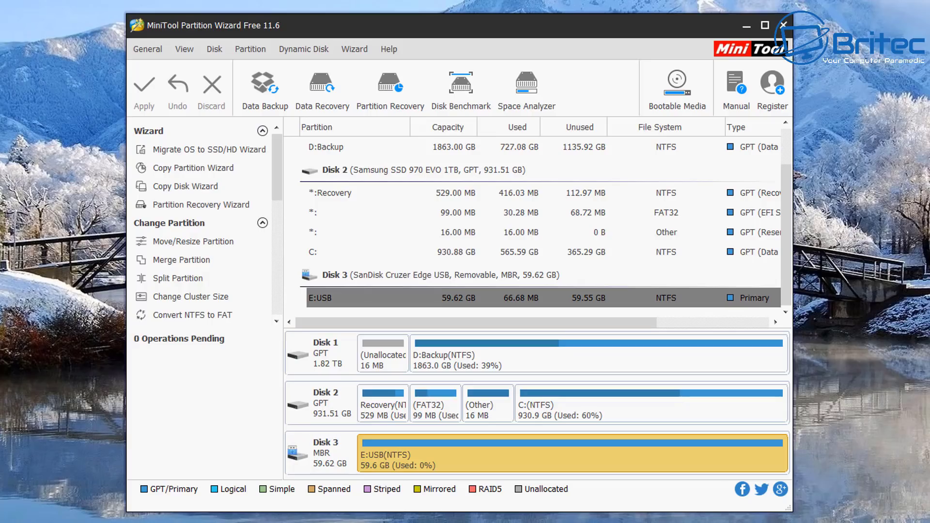
left_click(228, 509)
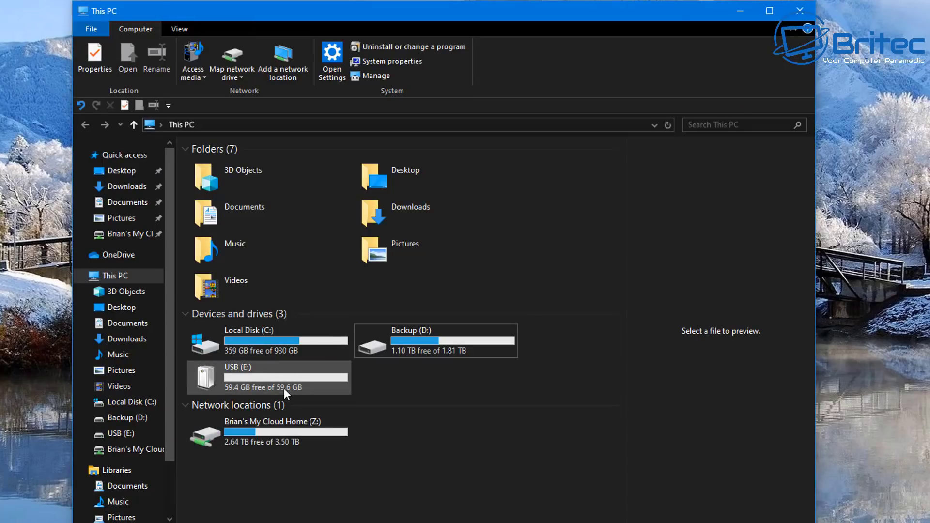
double_click(248, 382)
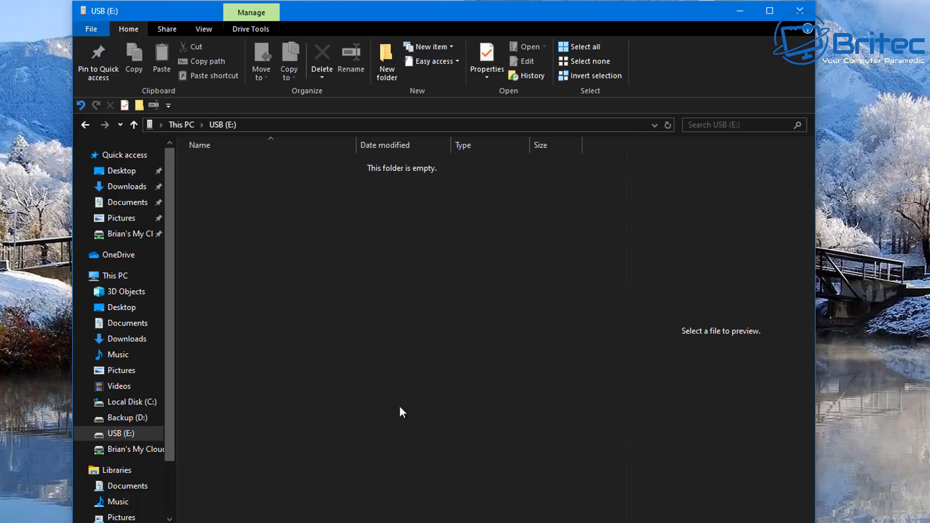
left_click(84, 124)
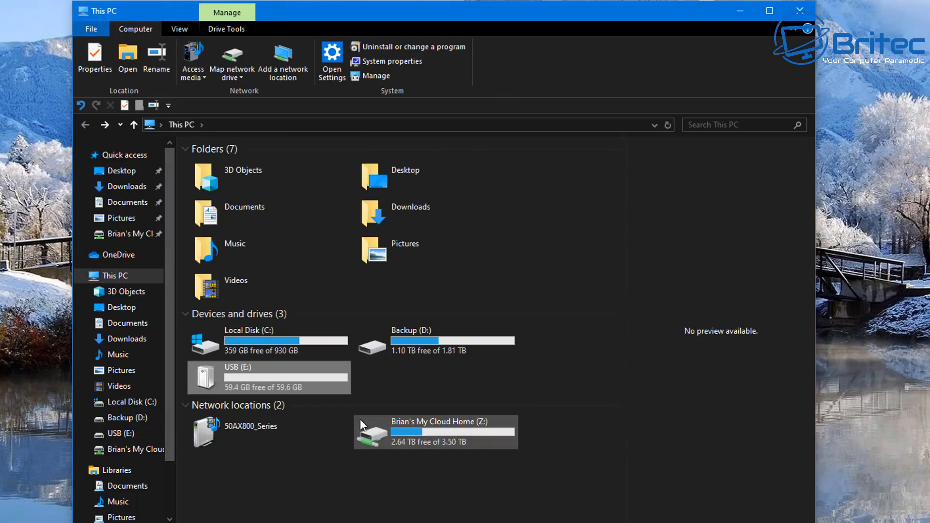
left_click(800, 10)
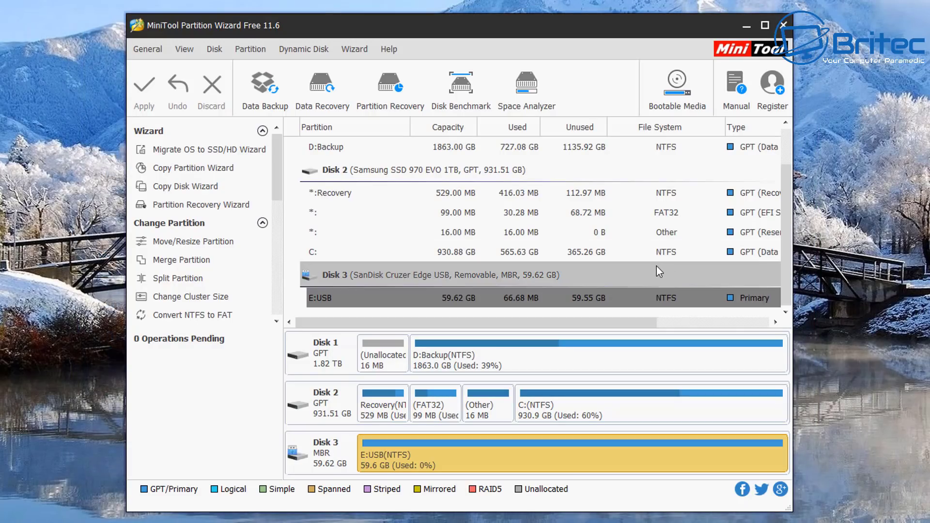
Exit MiniTool Partition Wizard with the window's close button.
left_click(784, 24)
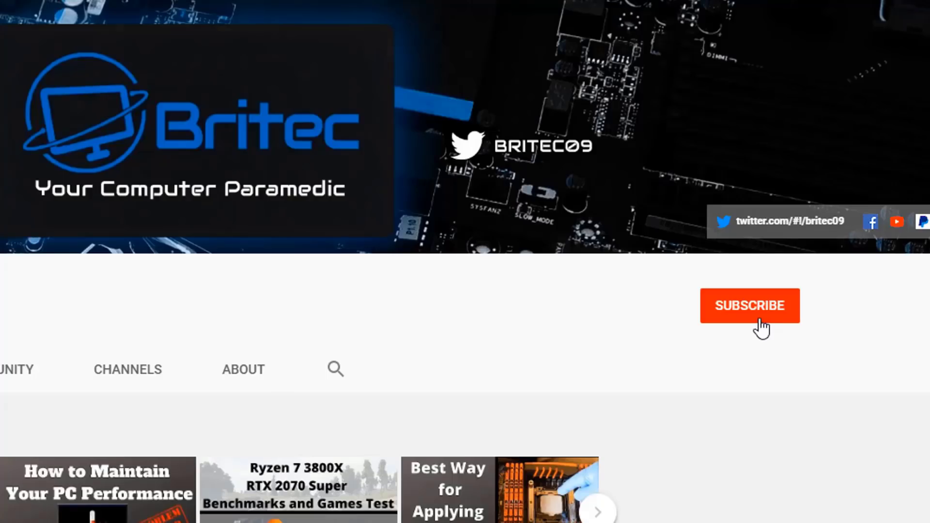
Subscribe to the Britec YouTube channel and show its All/Personalized notification choices.
left_click(760, 329)
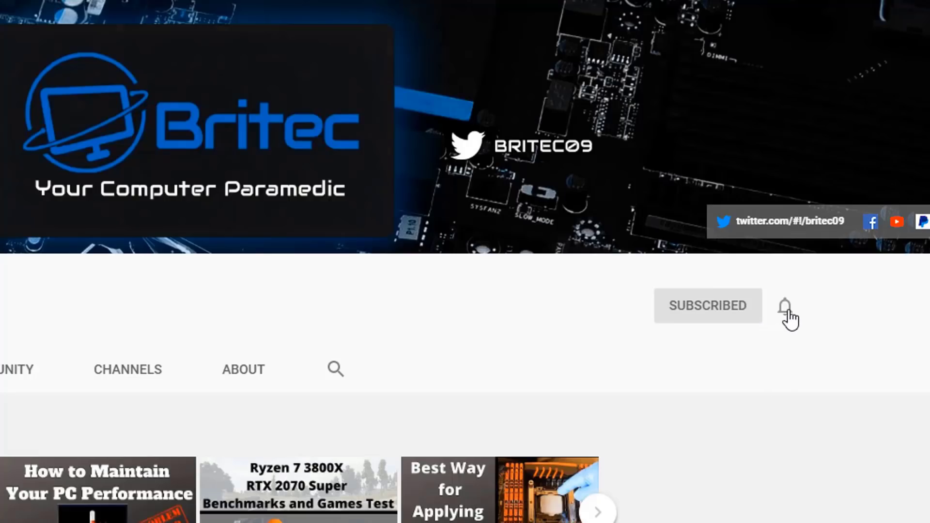
left_click(785, 310)
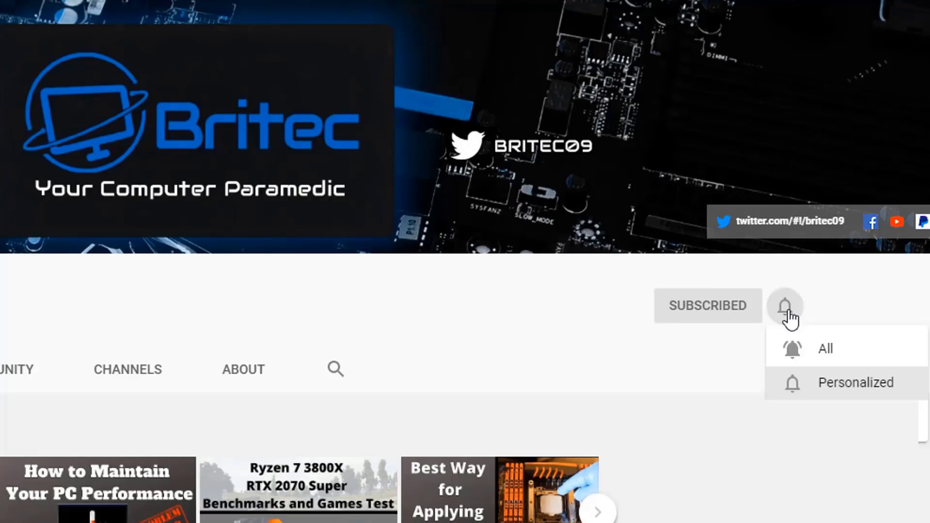